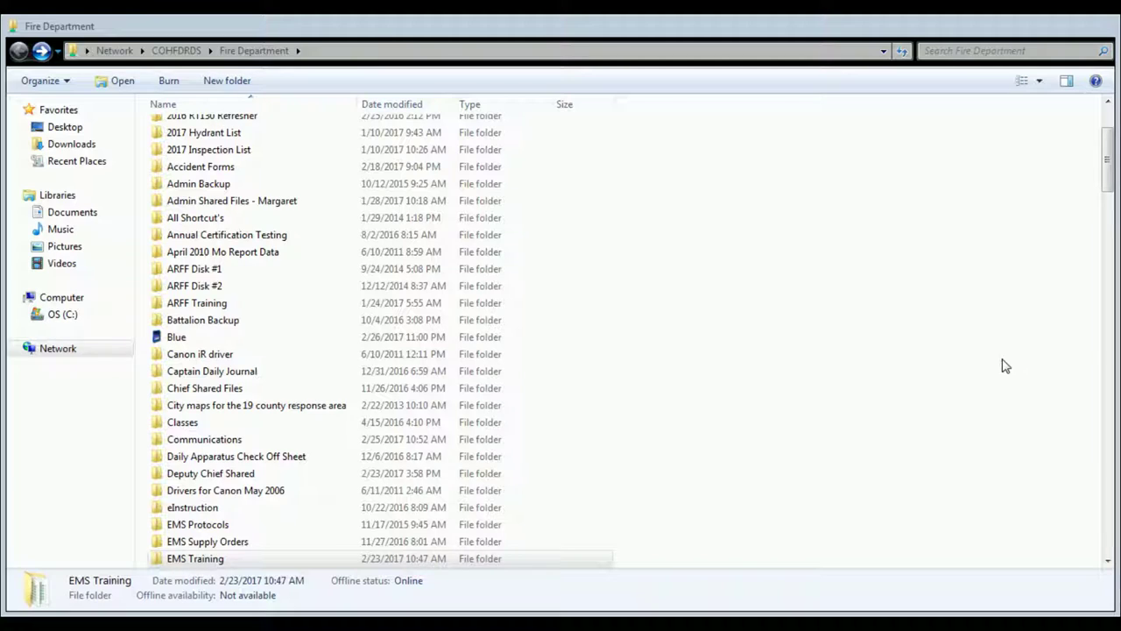
In Windows Explorer, go into EMS Training and then its Training subfolder to list the workbooks.
left_click(1005, 366)
scroll(901, 360, "down", 1)
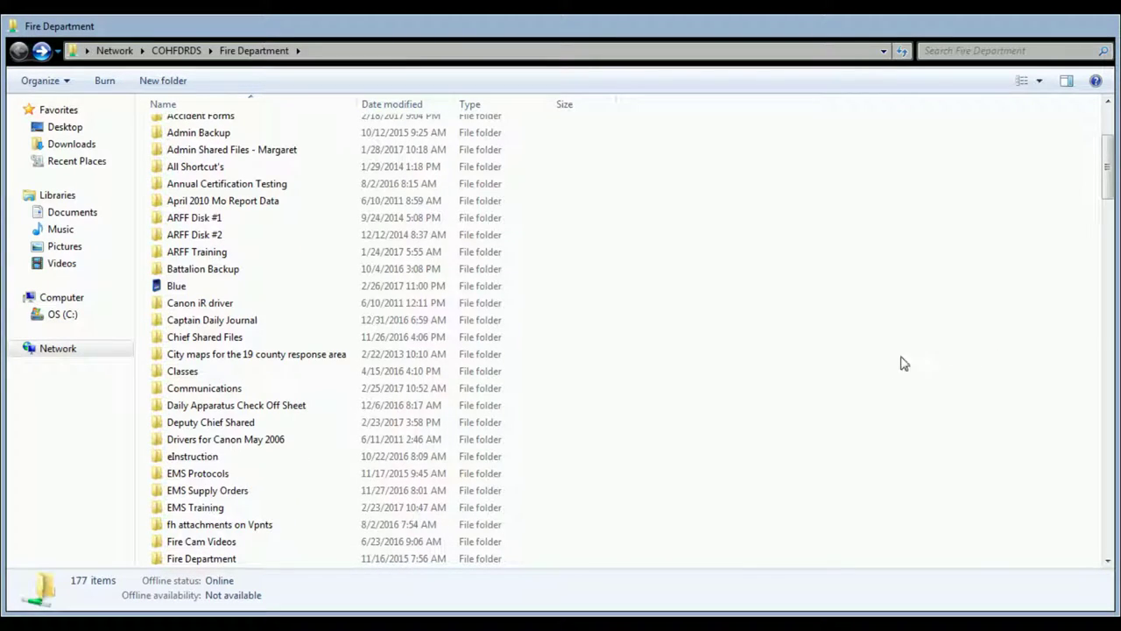
double_click(171, 508)
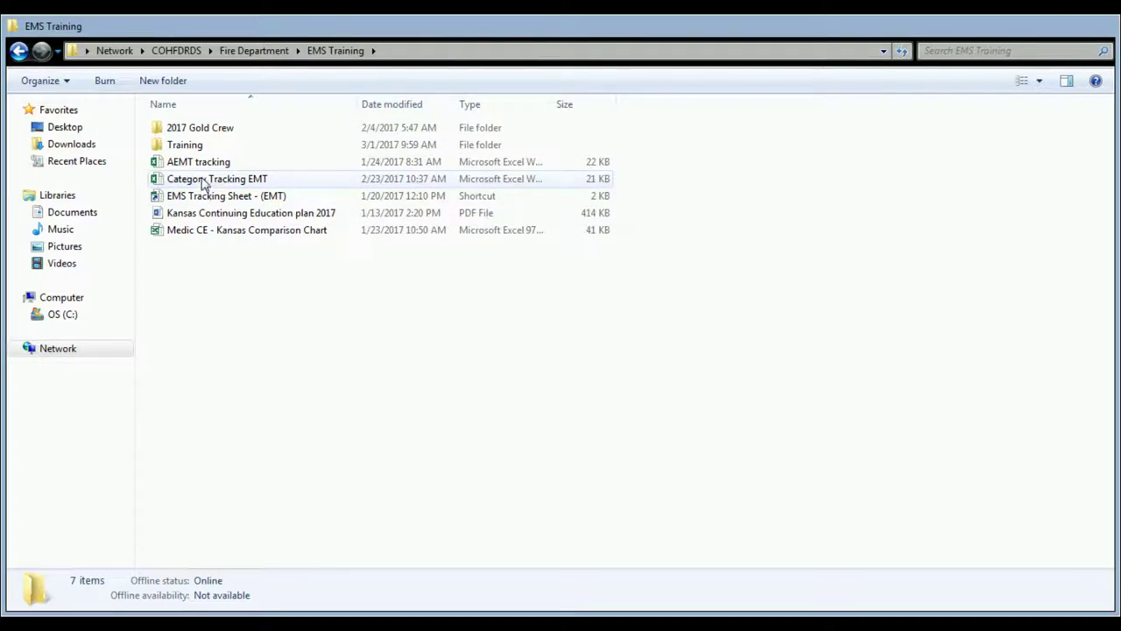
double_click(187, 147)
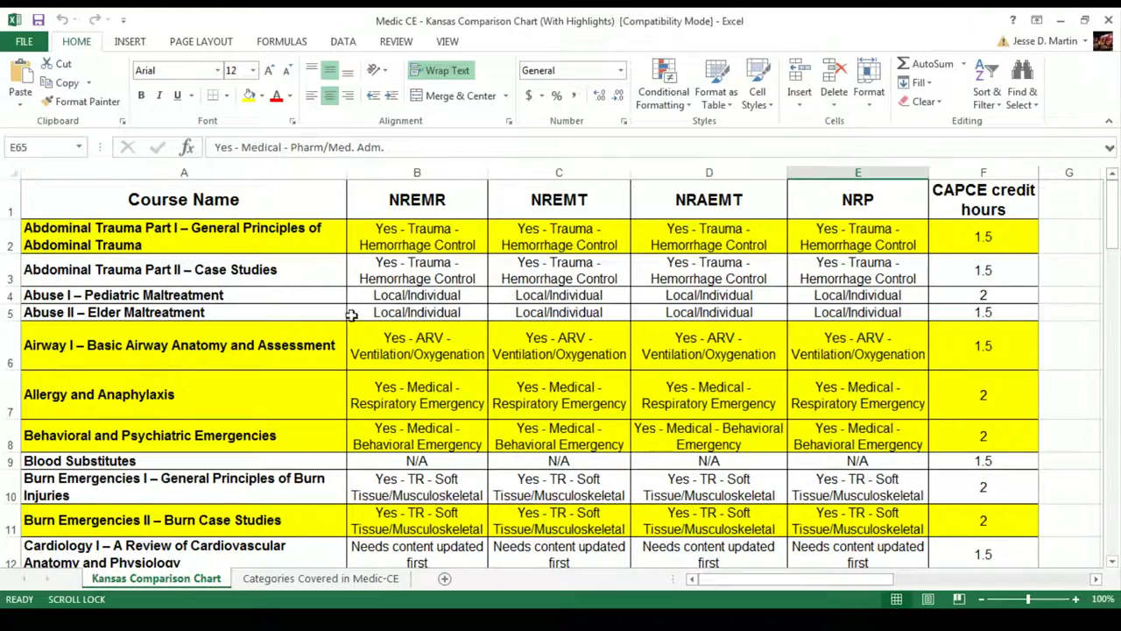
Scroll through the Kansas Comparison Chart rows to review the yellow-highlighted qualifying Medic CE courses.
scroll(268, 249, "down", 1)
scroll(268, 250, "down", 7)
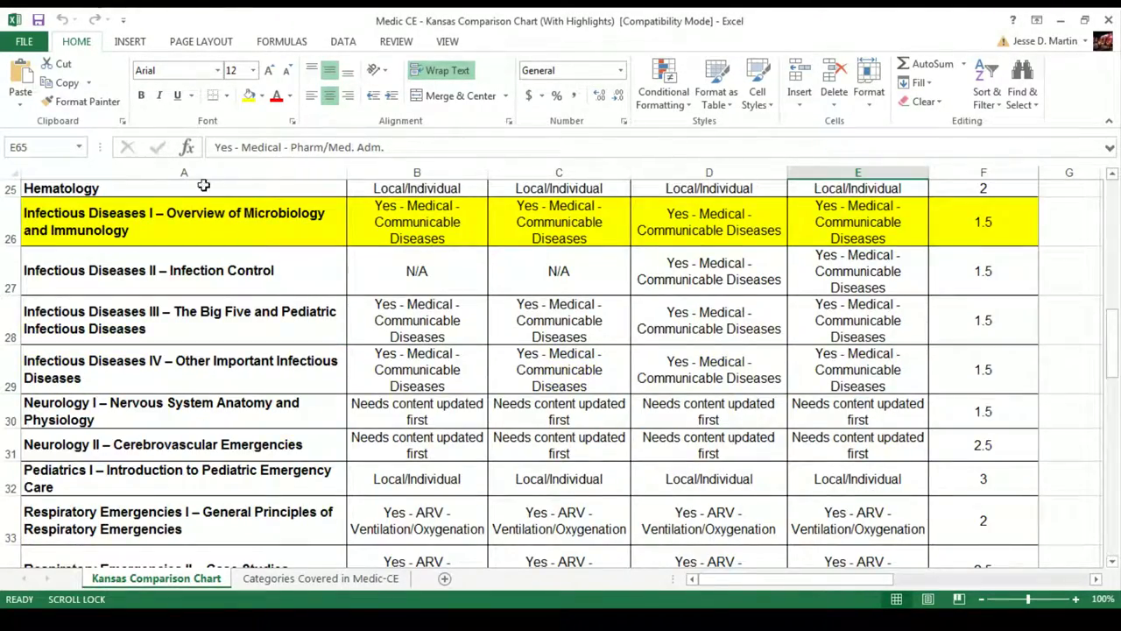
scroll(231, 243, "down", 11)
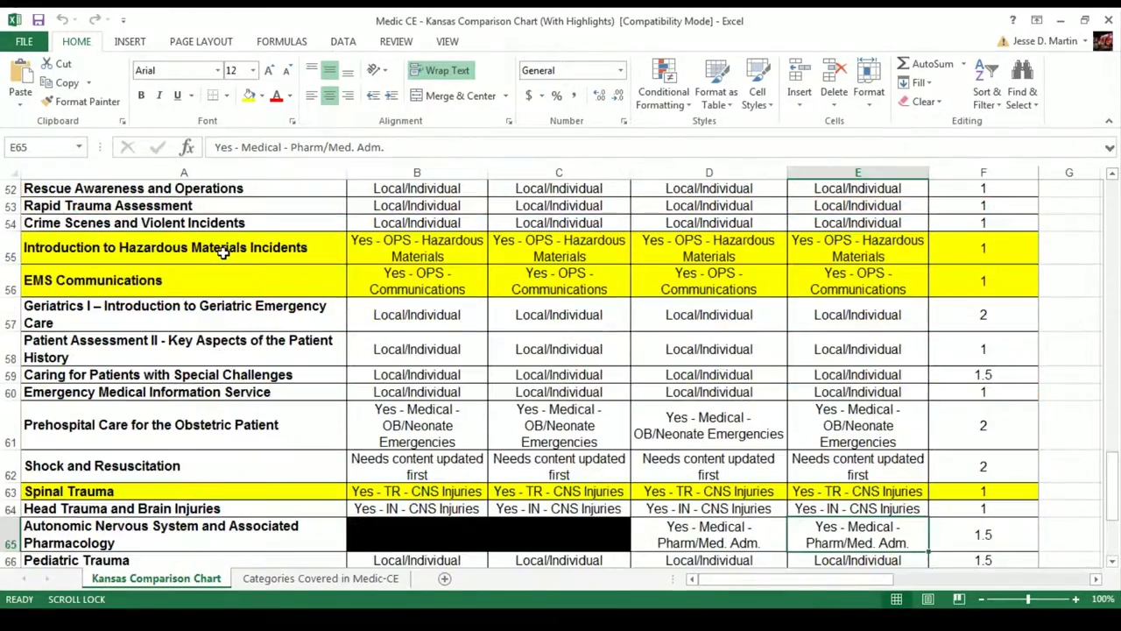
scroll(223, 254, "up", 13)
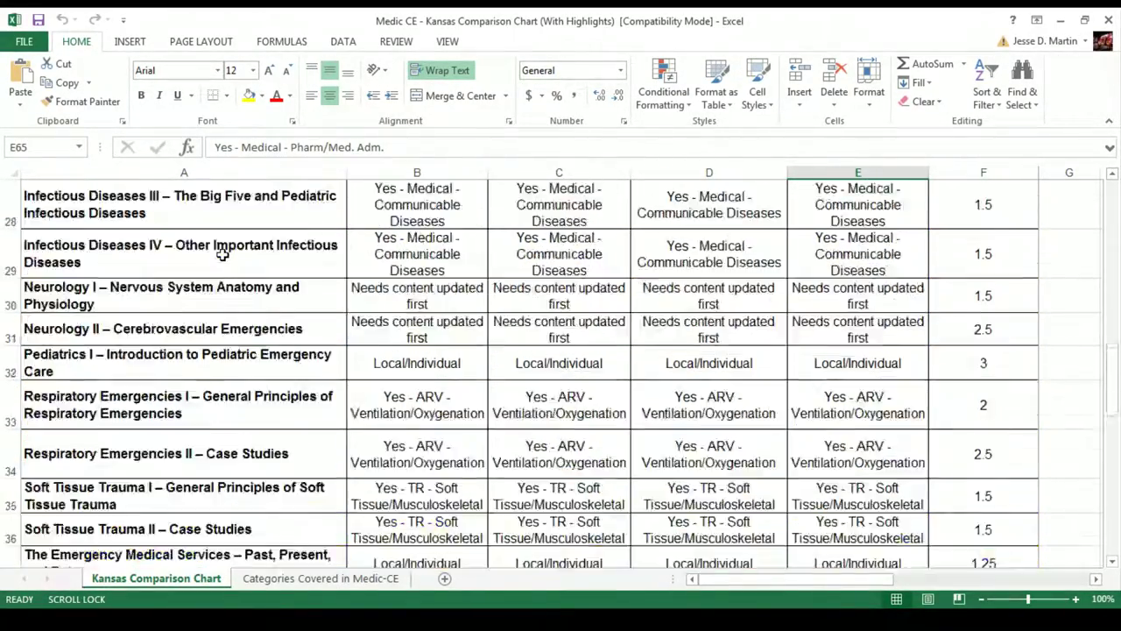
scroll(222, 254, "up", 6)
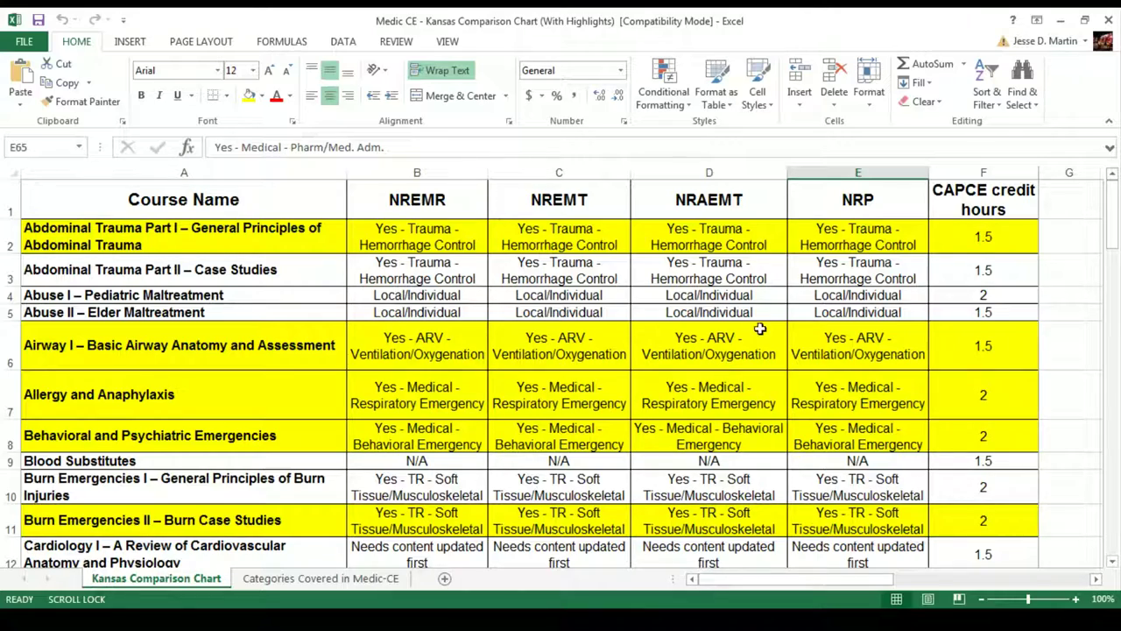
scroll(773, 274, "down", 1)
scroll(773, 275, "down", 2)
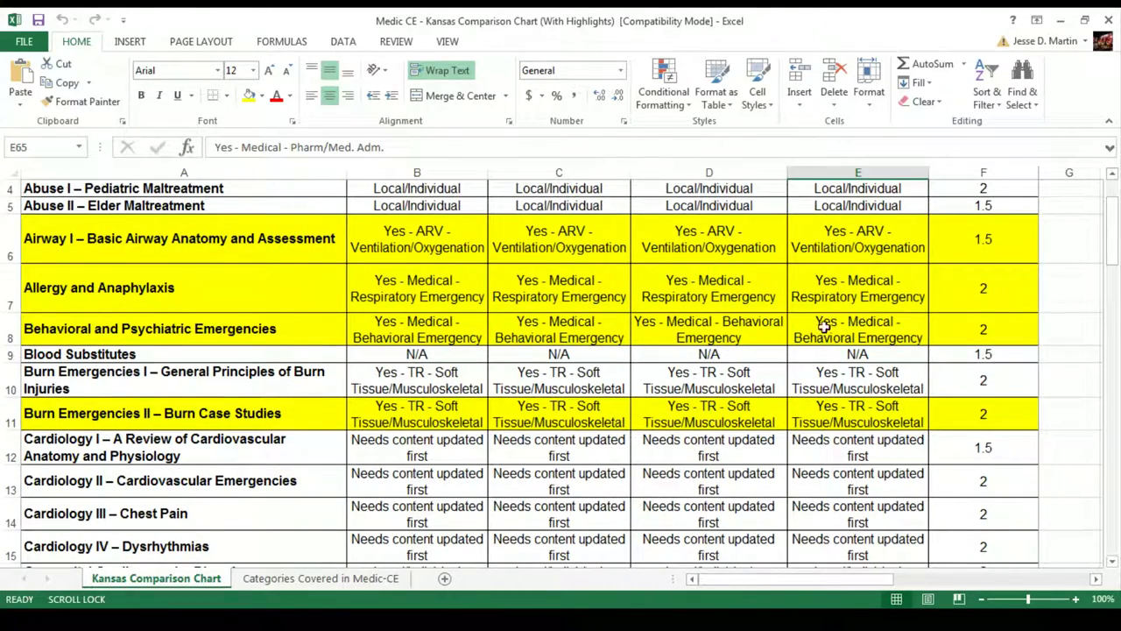
scroll(821, 324, "down", 5)
scroll(821, 335, "down", 7)
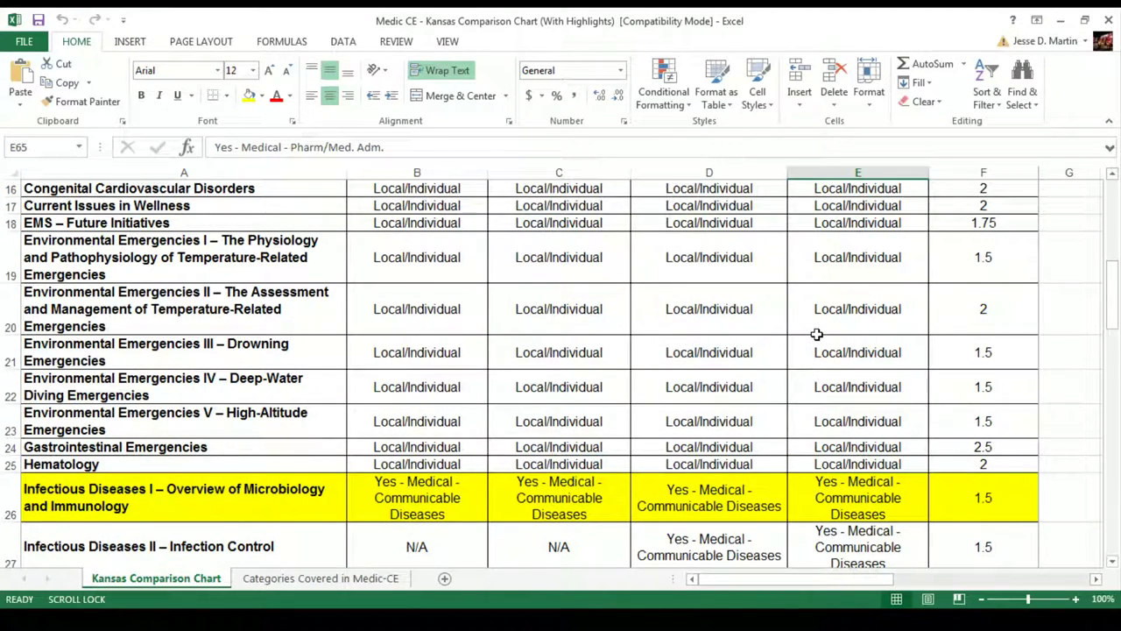
scroll(810, 331, "down", 3)
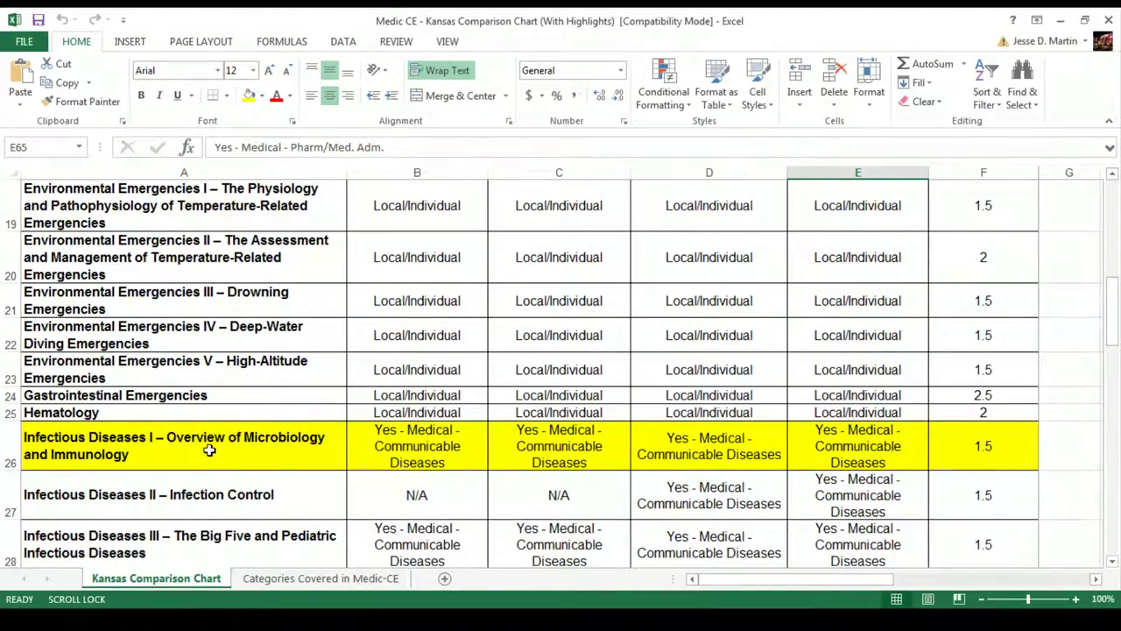
scroll(545, 449, "down", 5)
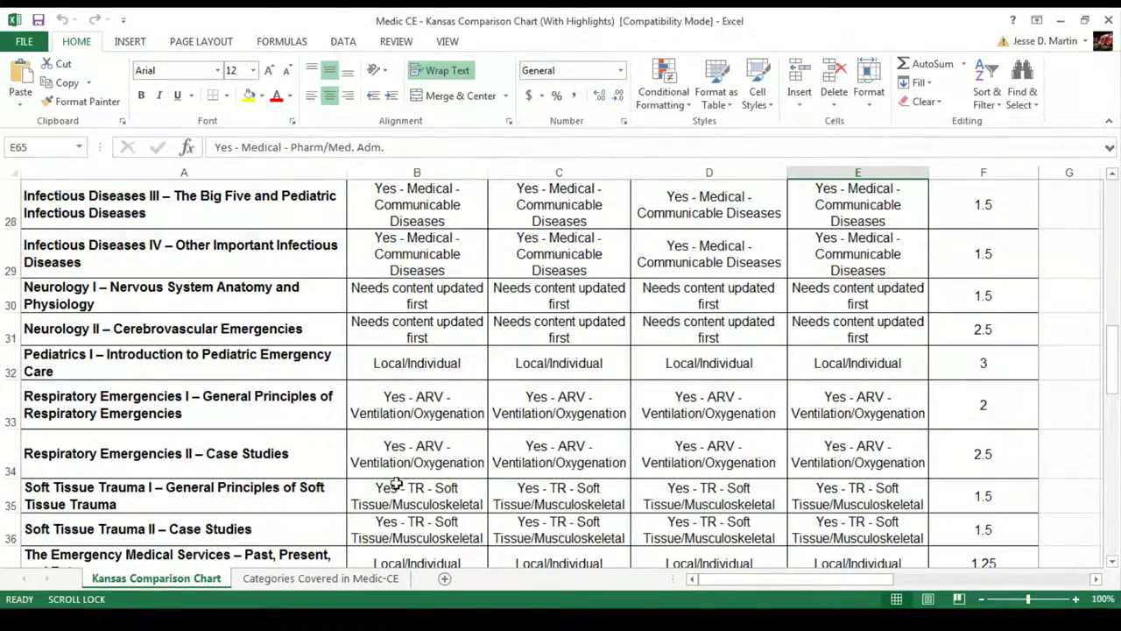
scroll(350, 455, "down", 3)
scroll(302, 464, "down", 3)
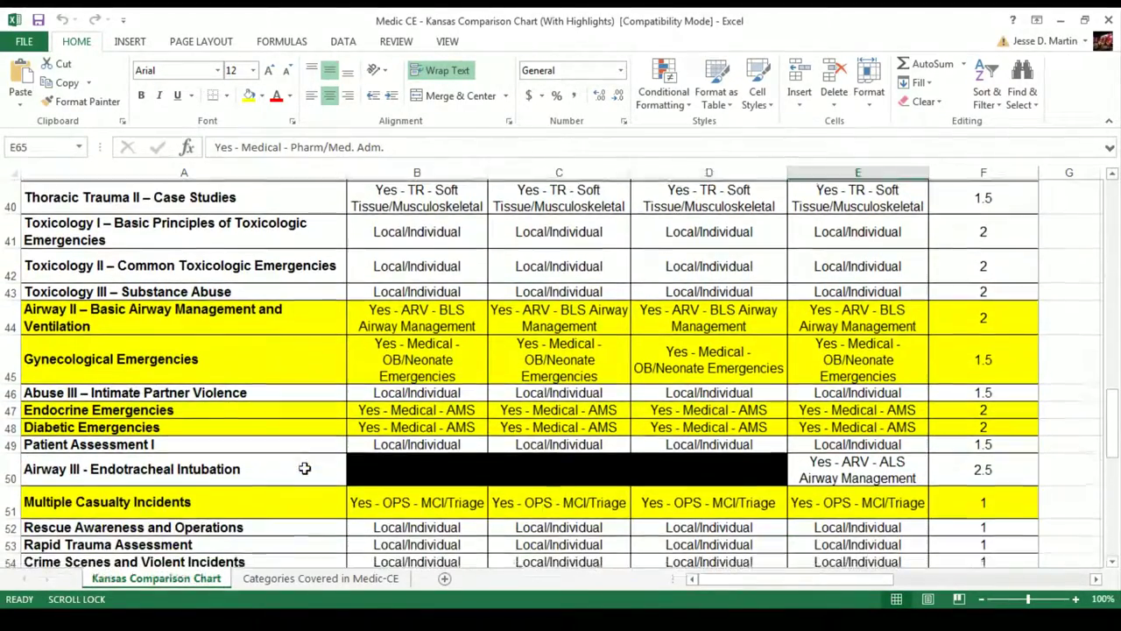
scroll(284, 459, "down", 2)
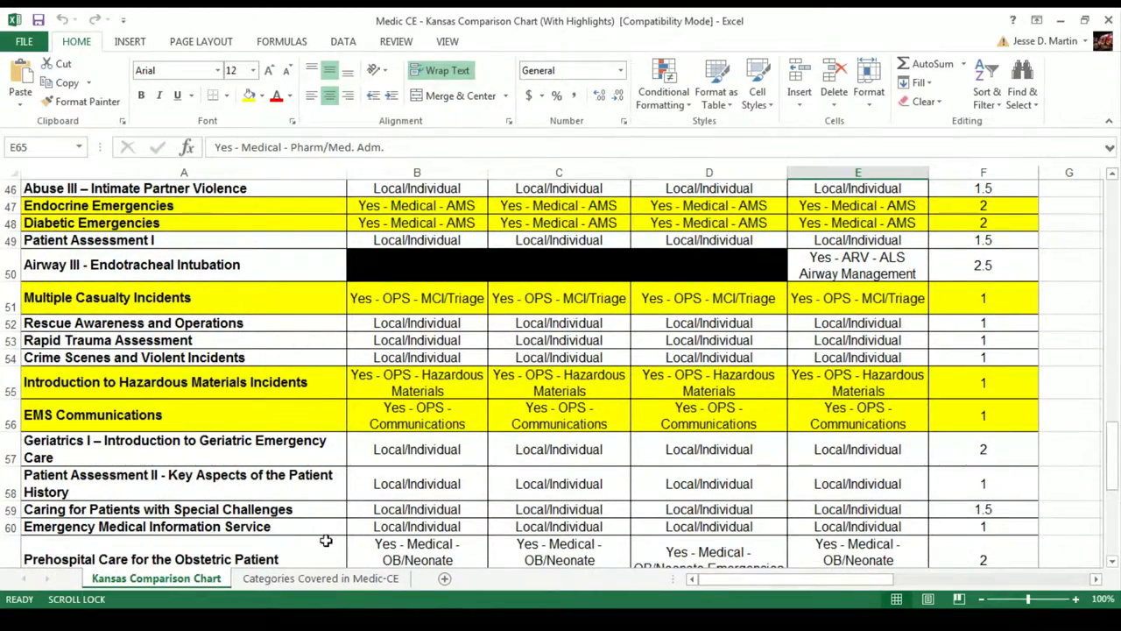
scroll(281, 560, "down", 1)
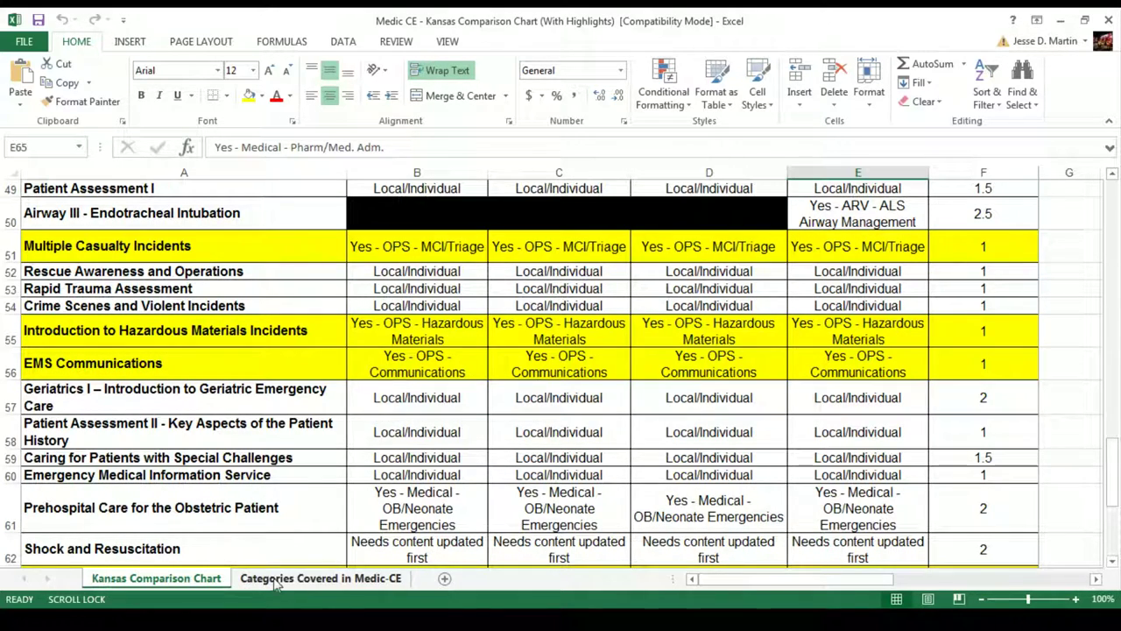
left_click(279, 578)
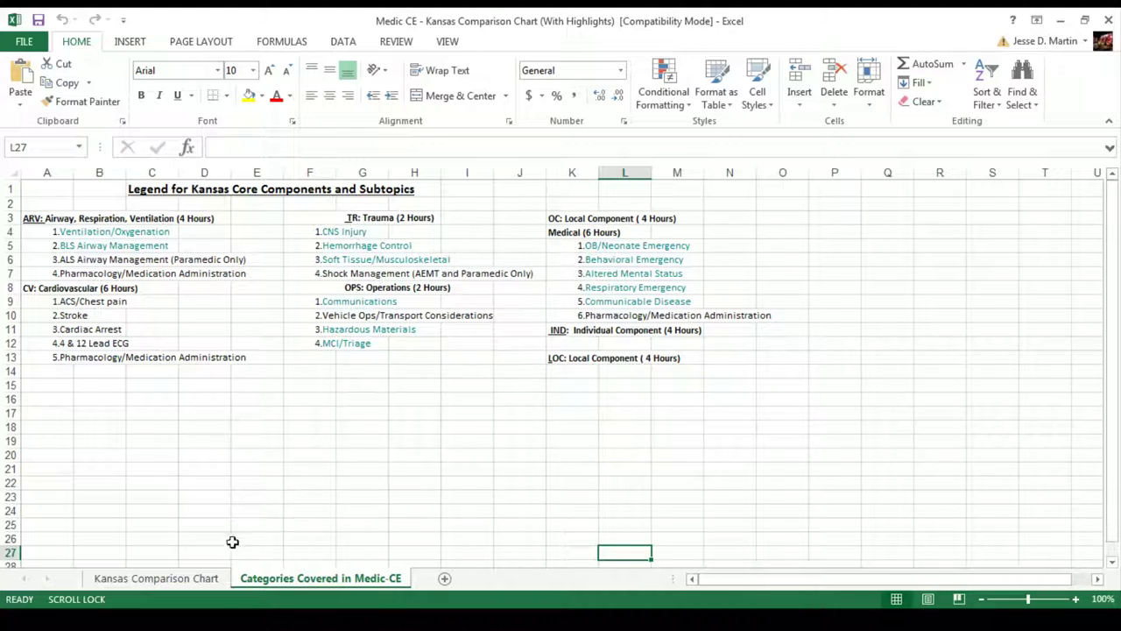
left_click(156, 578)
Move to the Categories Covered in Medic-CE legend sheet of Kansas core components and subtopics.
scroll(357, 431, "up", 16)
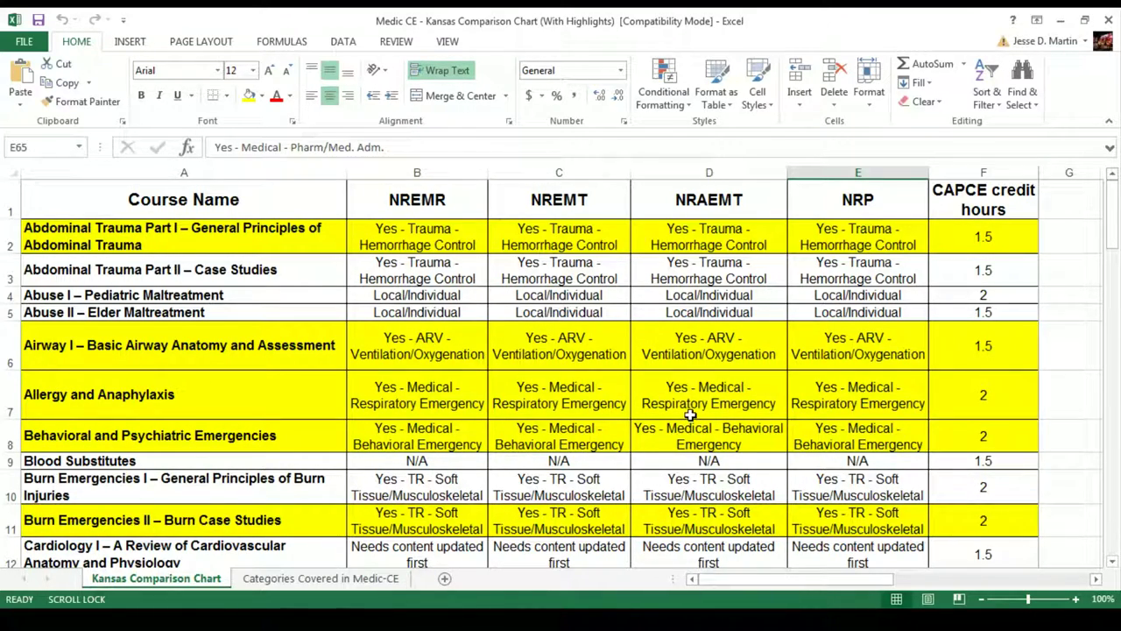
scroll(576, 387, "down", 2)
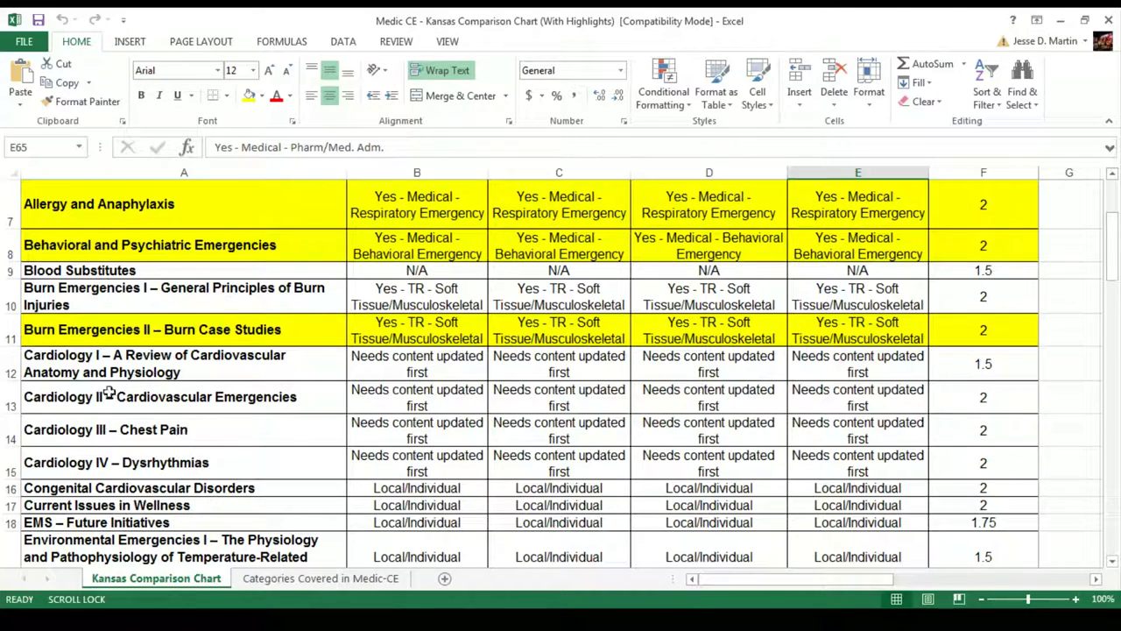
scroll(631, 496, "down", 1)
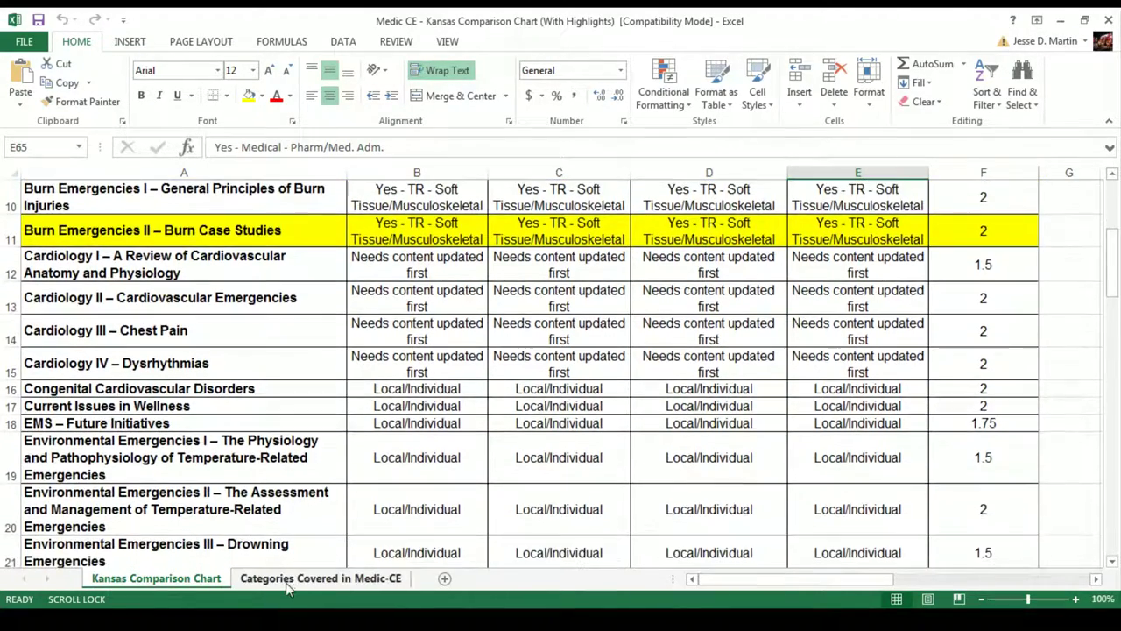
key("ctrl+Page_Down")
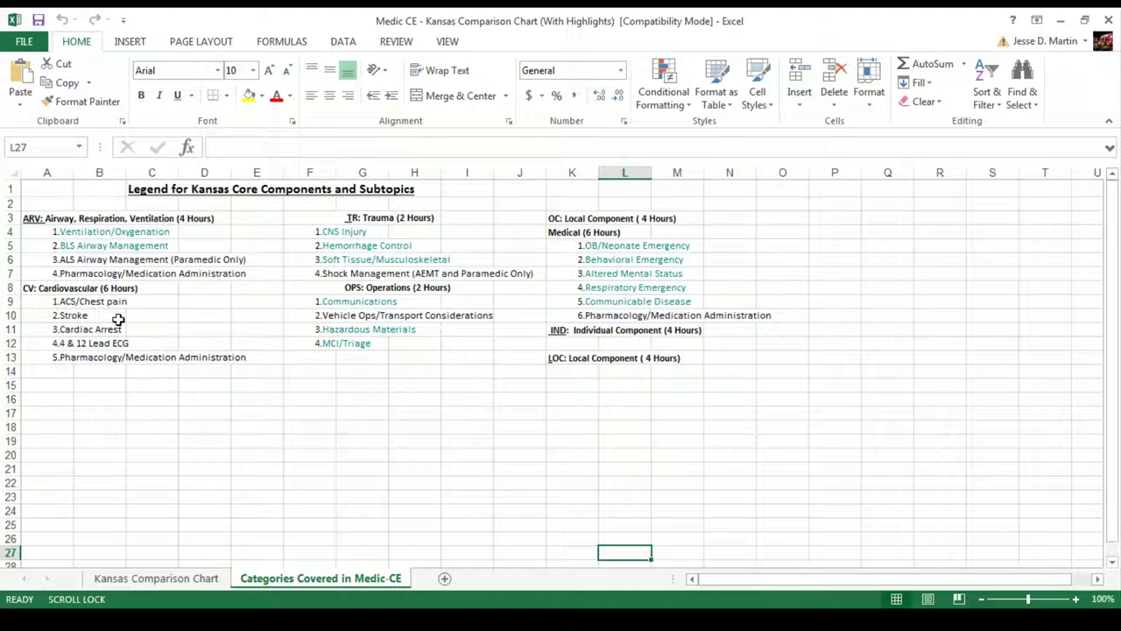
Return to the Kansas Comparison Chart sheet.
left_click(194, 582)
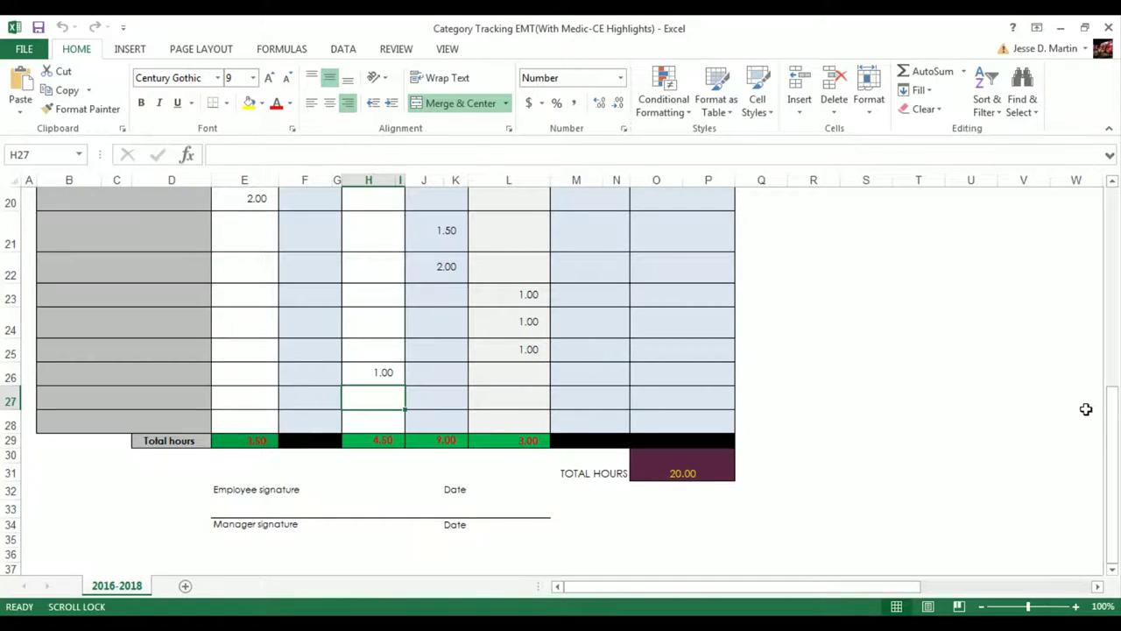
Scroll around the tracking sheet's category columns and legend, then back to the chart's starting view.
left_click_drag(1112, 412, 1109, 330)
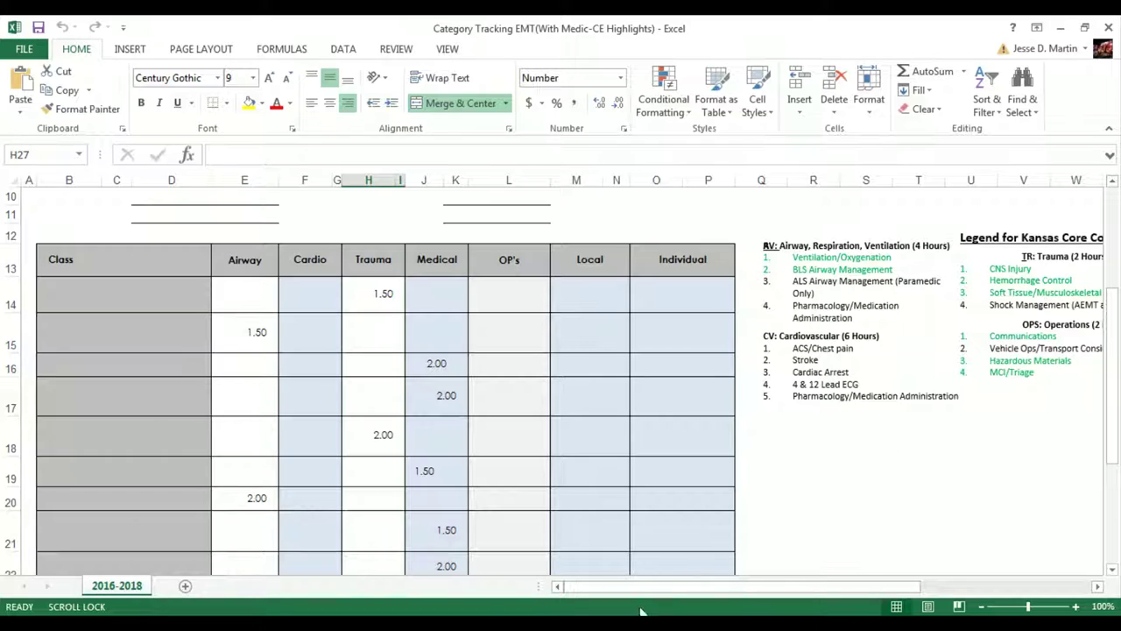
left_click_drag(666, 586, 836, 587)
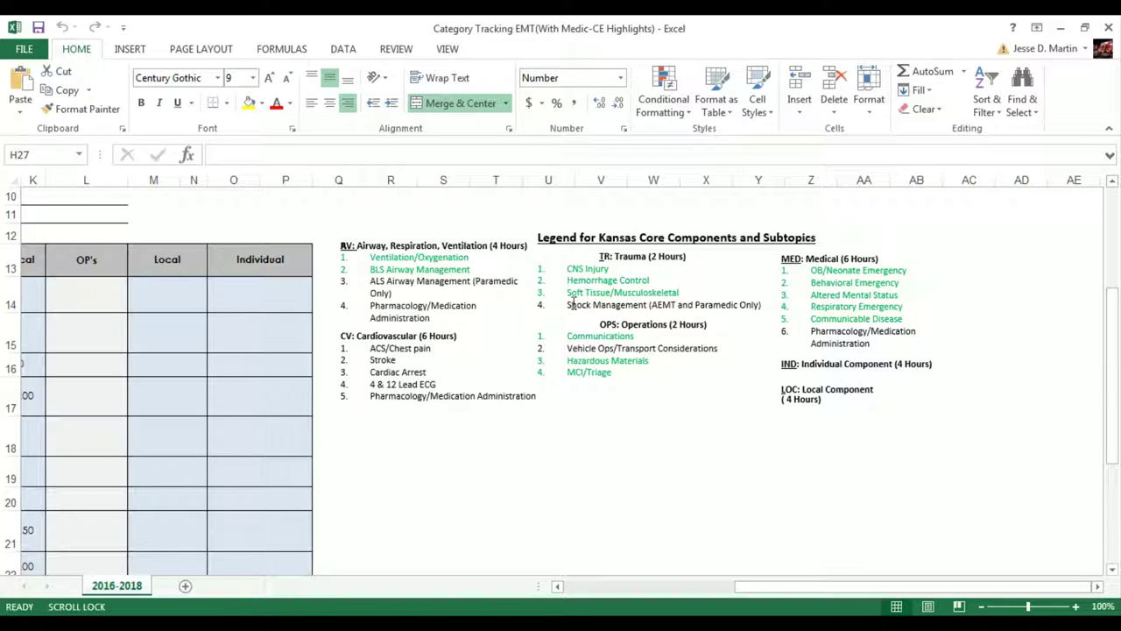
left_click_drag(1112, 368, 1099, 330)
scroll(901, 582, "left", 5)
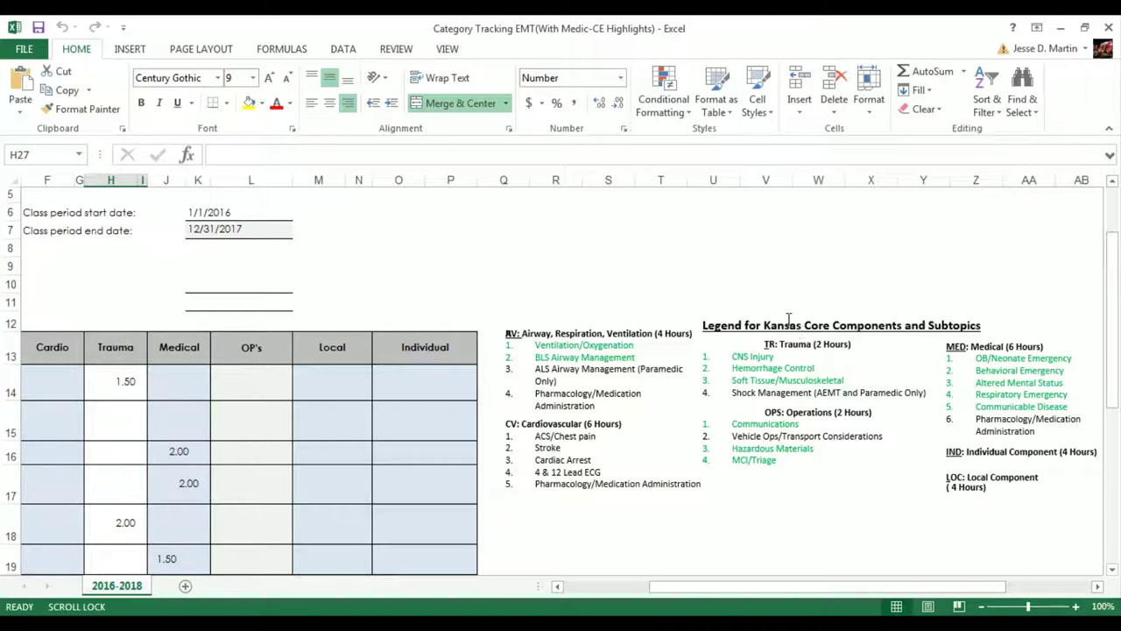
scroll(653, 528, "left", 3)
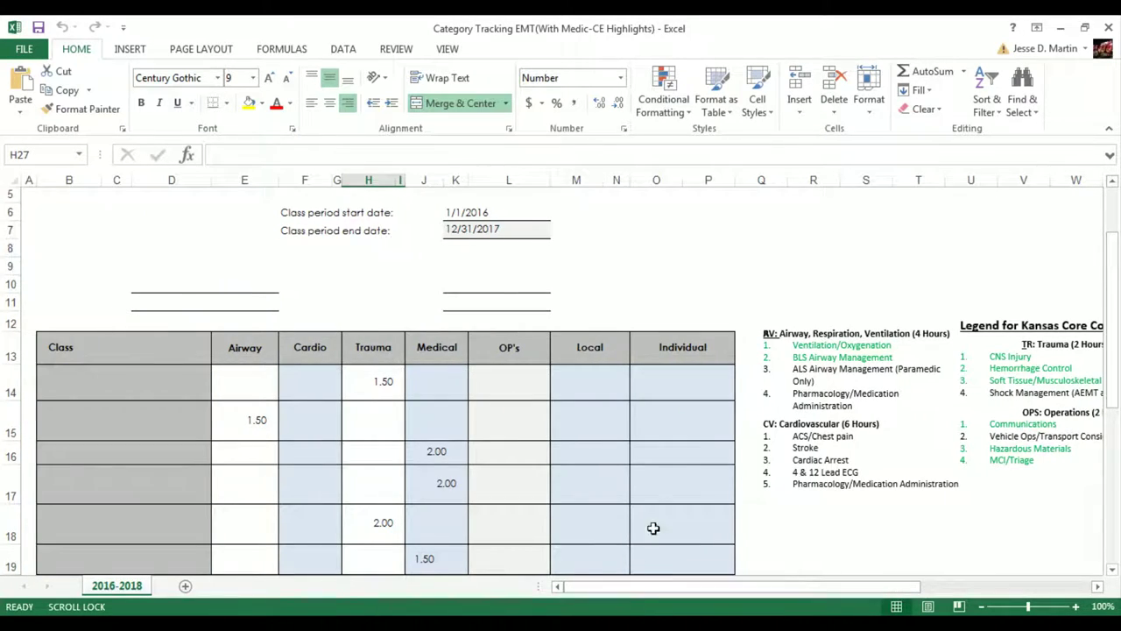
scroll(665, 458, "down", 3)
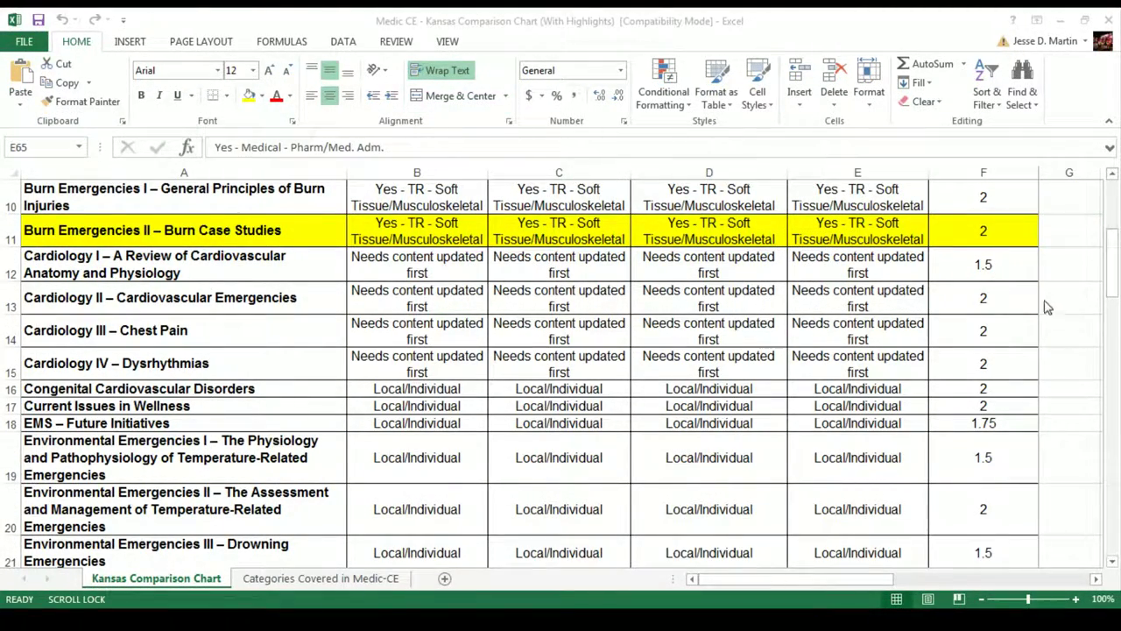
scroll(1089, 259, "up", 3)
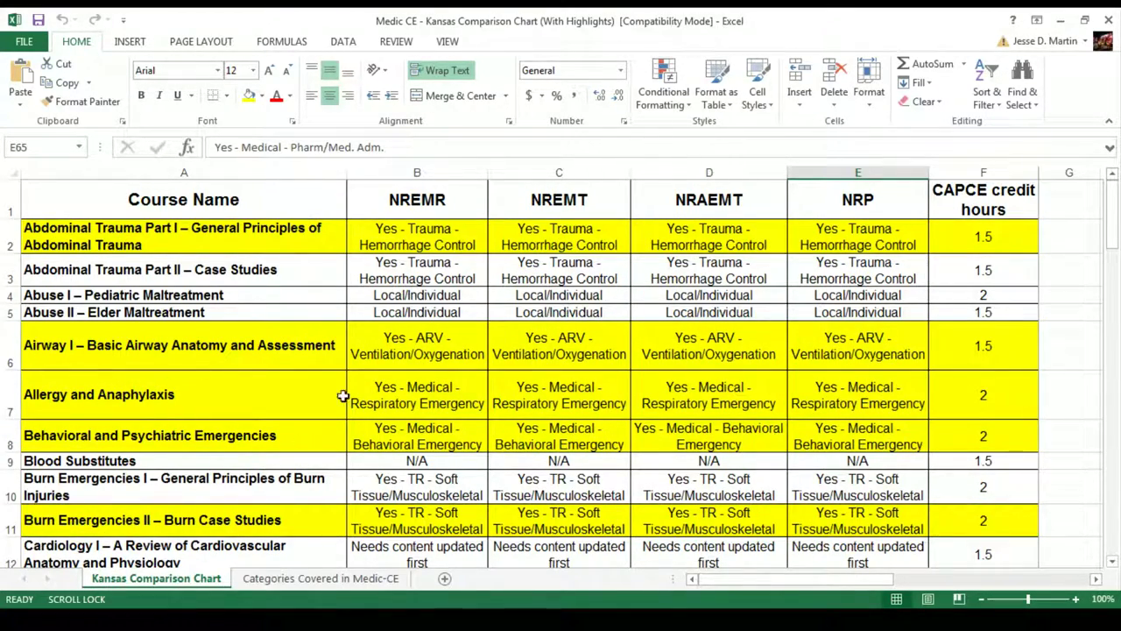
scroll(221, 444, "down", 1)
scroll(222, 444, "down", 1)
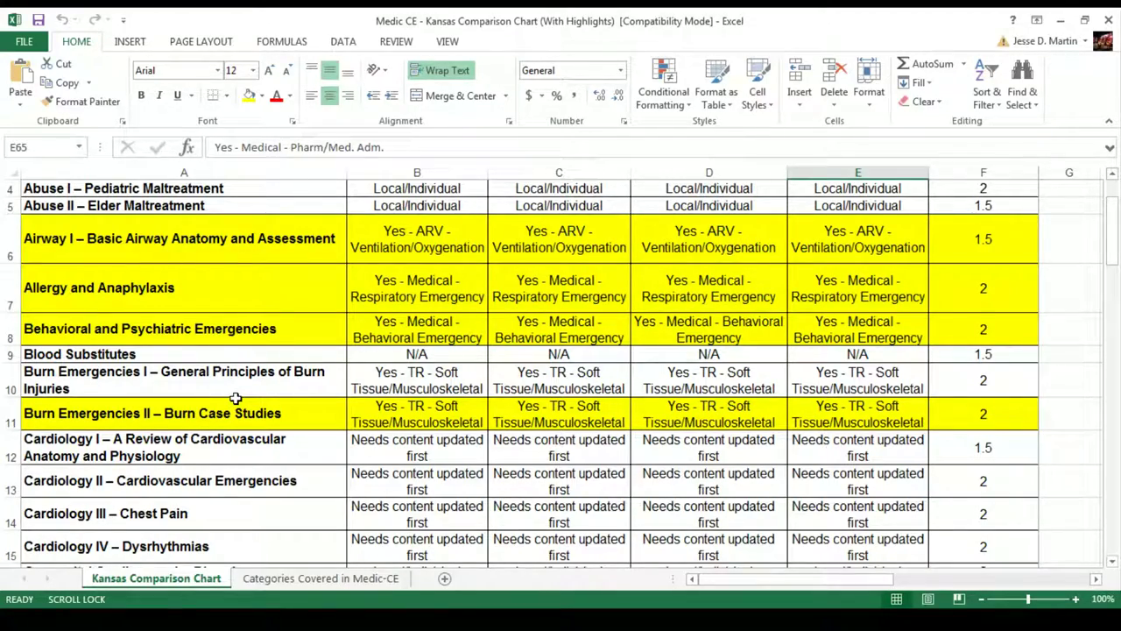
scroll(234, 398, "down", 6)
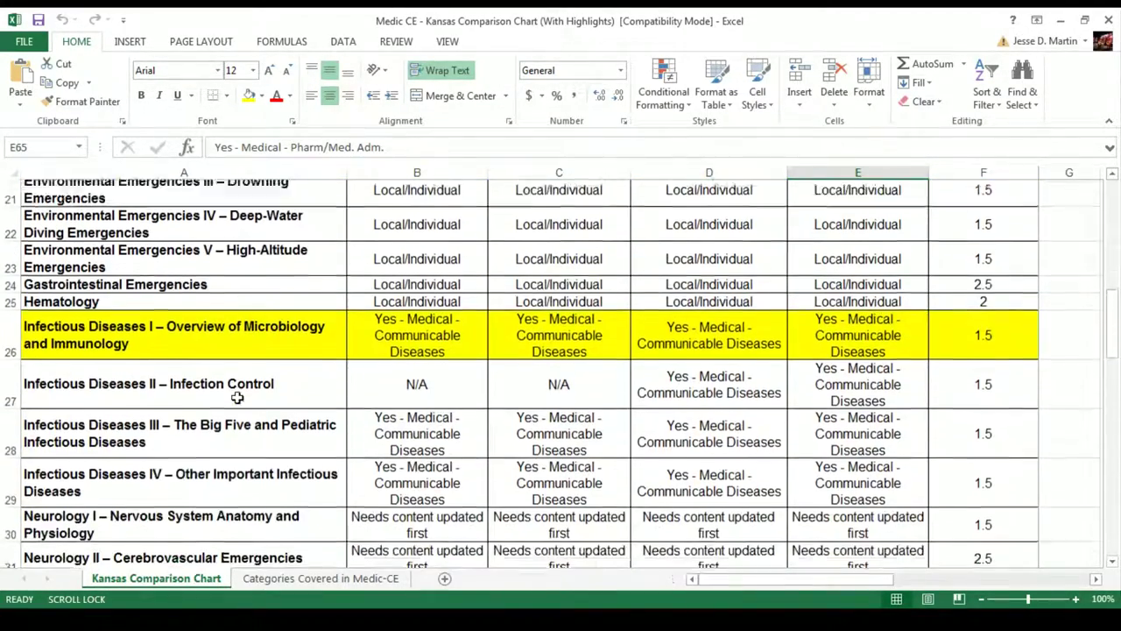
scroll(445, 445, "down", 2)
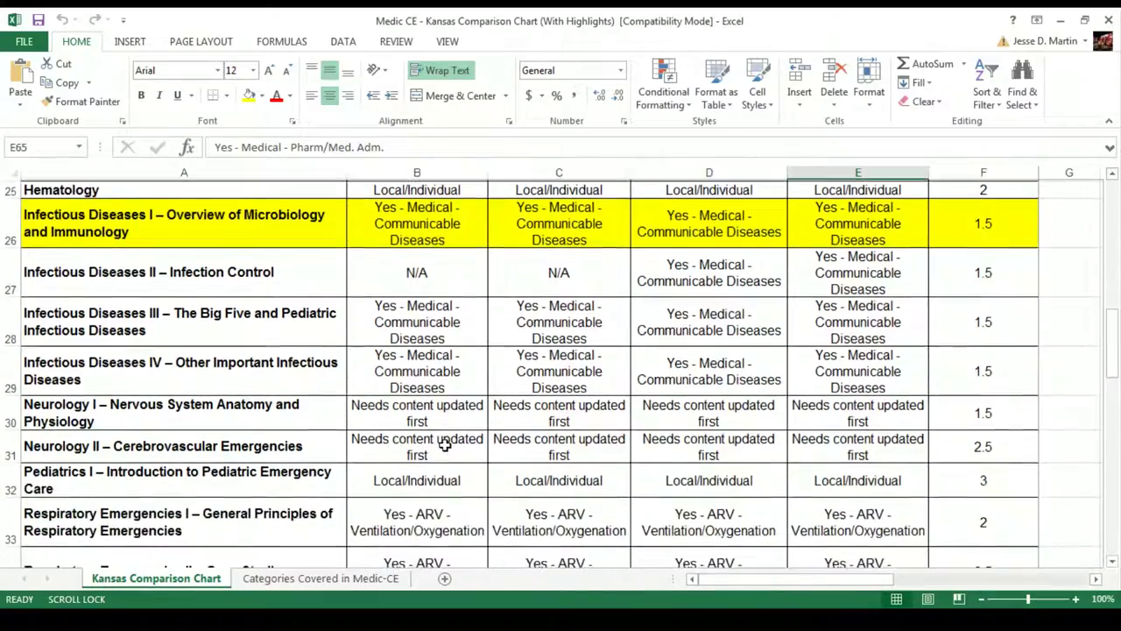
scroll(445, 447, "down", 2)
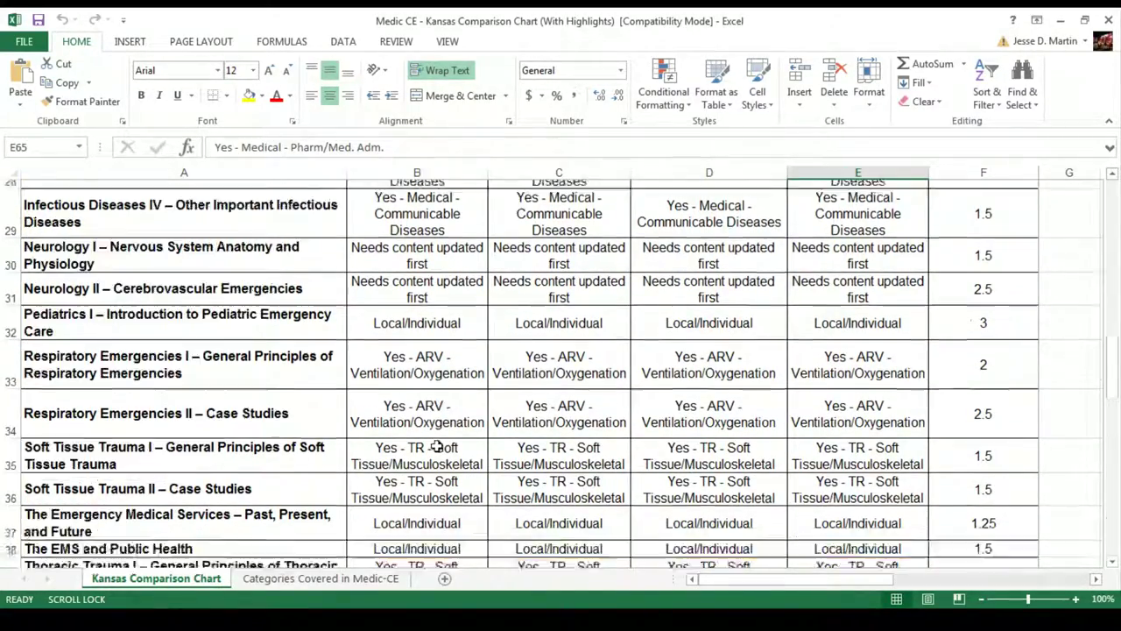
scroll(422, 441, "down", 2)
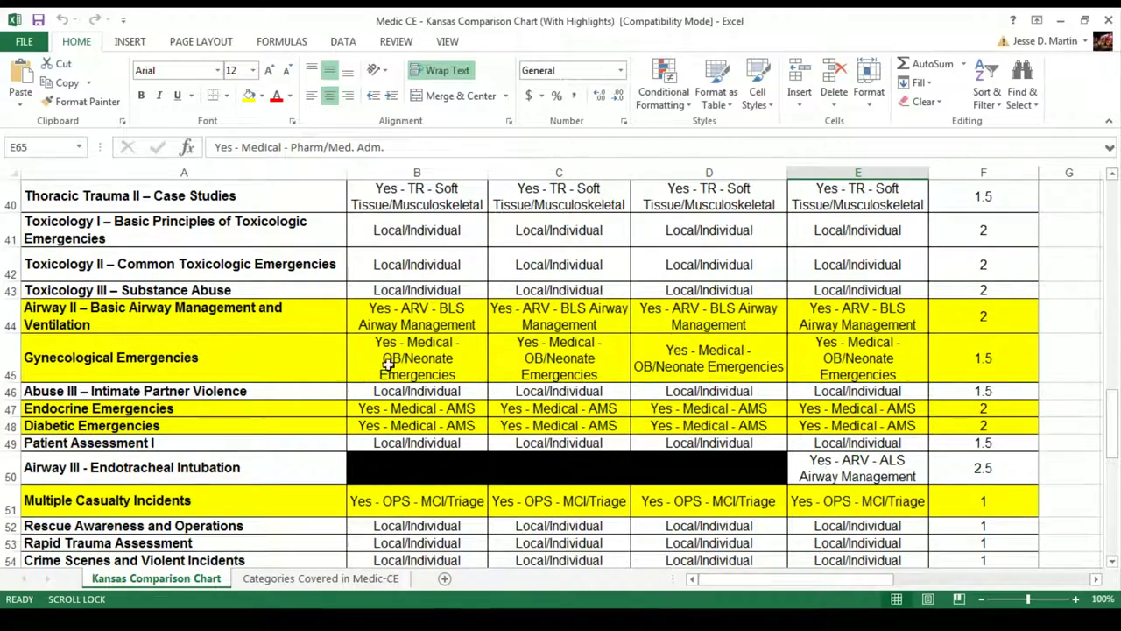
scroll(438, 366, "down", 4)
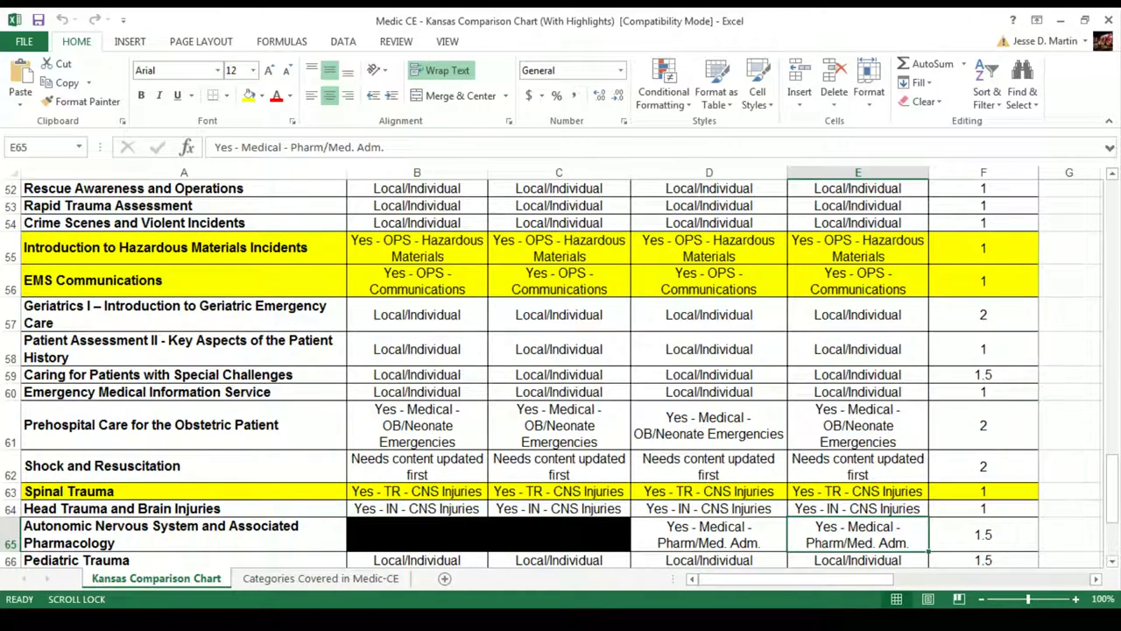
scroll(385, 427, "down", 3)
scroll(390, 411, "up", 7)
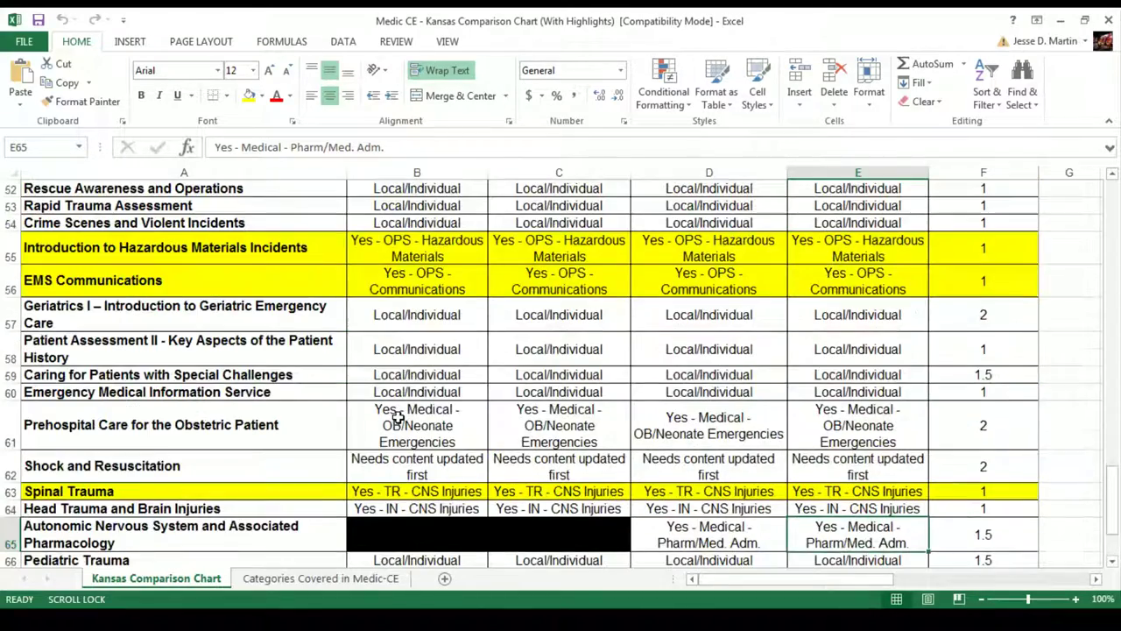